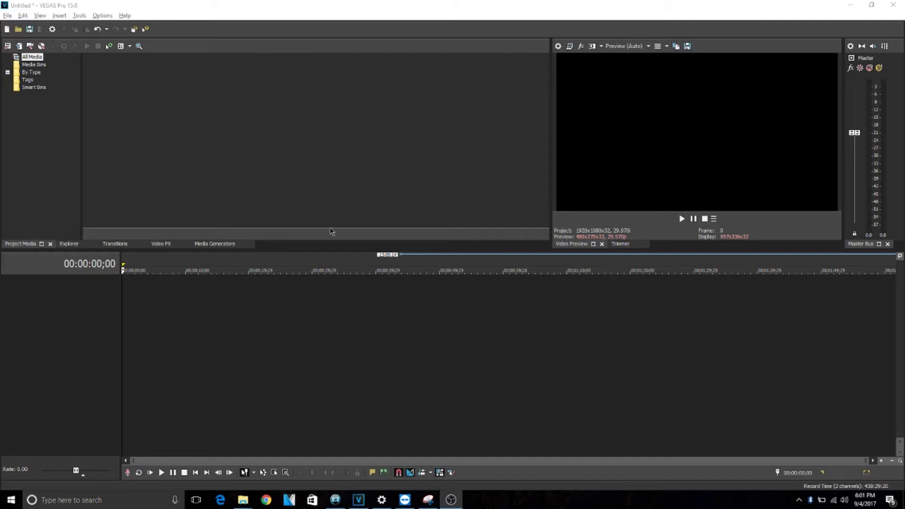
Step: Add a video track to the timeline and insert a text media event at its start
{"action": "right_click", "coordinate": [143, 292]}
{"action": "left_click", "coordinate": [176, 320]}
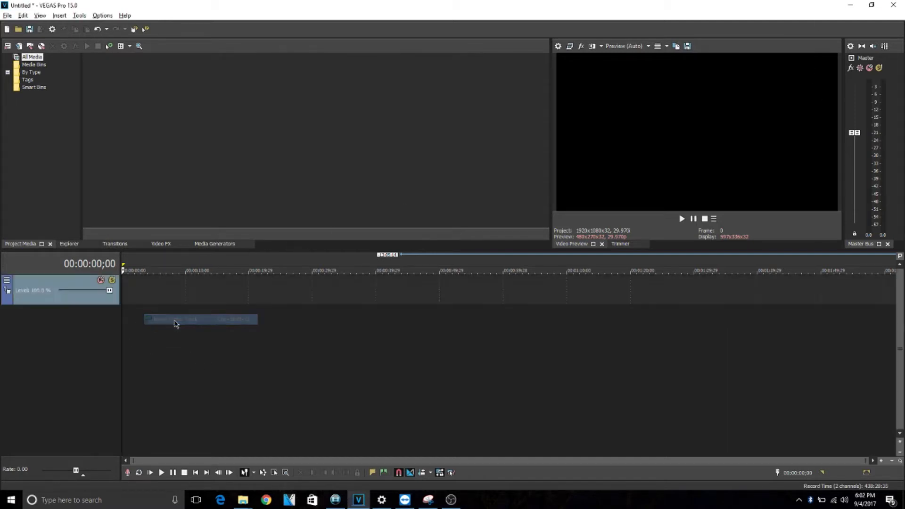
{"action": "right_click", "coordinate": [127, 285]}
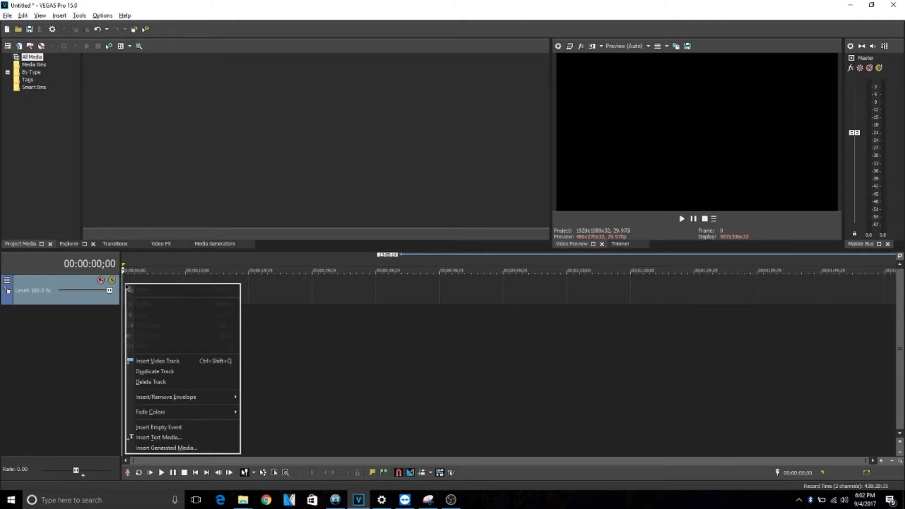
{"action": "left_click", "coordinate": [173, 437]}
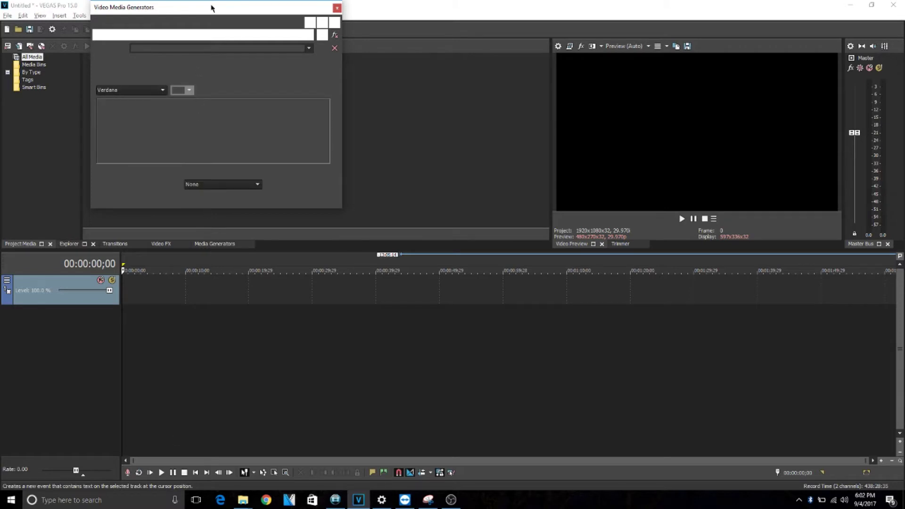
{"action": "left_click_drag", "start_coordinate": [211, 9], "coordinate": [344, 151]}
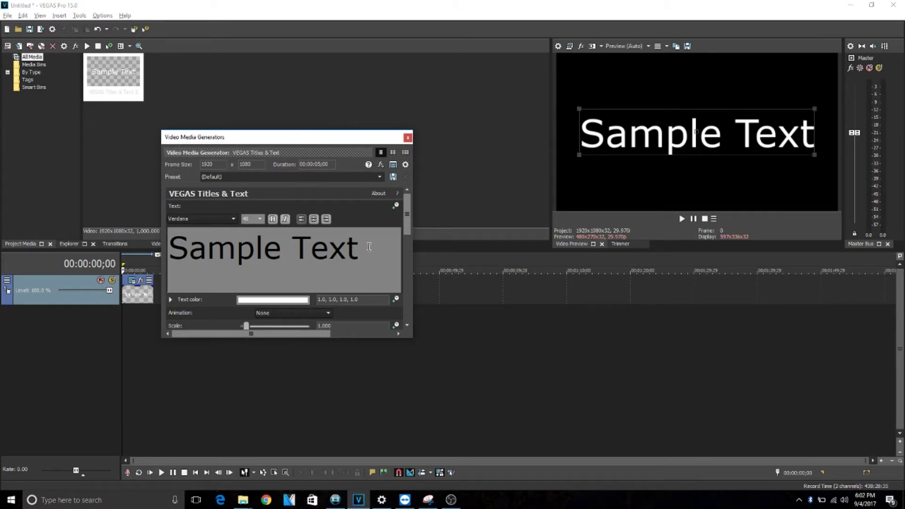
Step: Try replacing the title's sample text with "sadgsdfh" and undo the replacement
{"action": "left_click_drag", "start_coordinate": [347, 250], "coordinate": [292, 249]}
{"action": "left_click_drag", "start_coordinate": [375, 245], "coordinate": [233, 255]}
{"action": "type", "text": "sadgsdfh"}
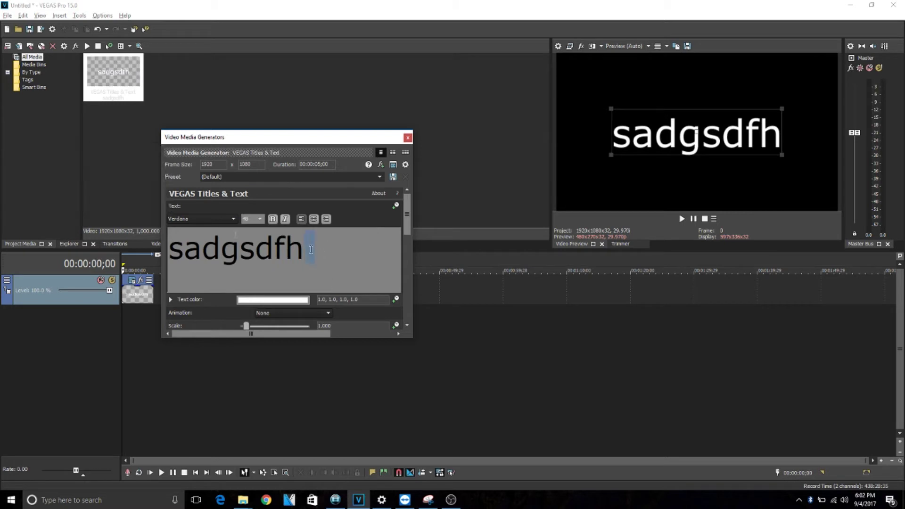
{"action": "key", "text": "ctrl+a"}
{"action": "key", "text": "ctrl+z"}
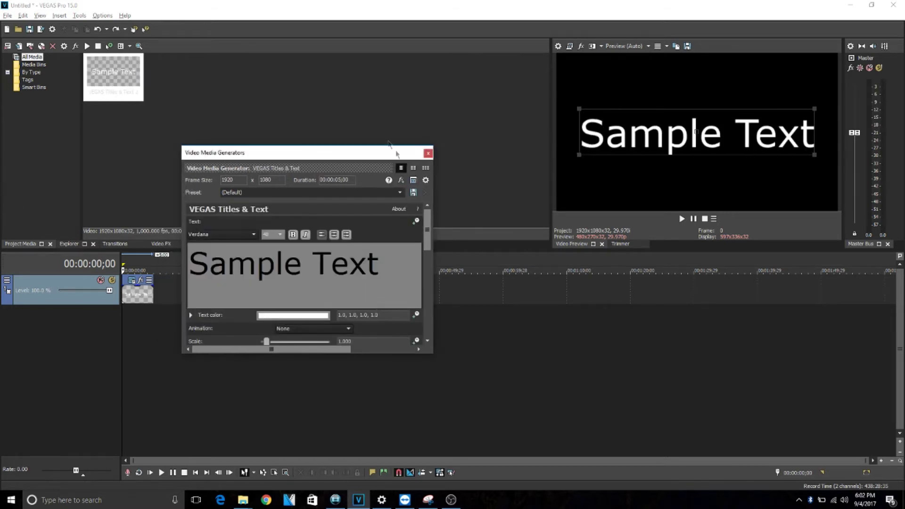
Step: Enlarge the Video Media Generators window to show all title settings, and choose a smaller font size
{"action": "left_click_drag", "start_coordinate": [399, 356], "coordinate": [393, 437]}
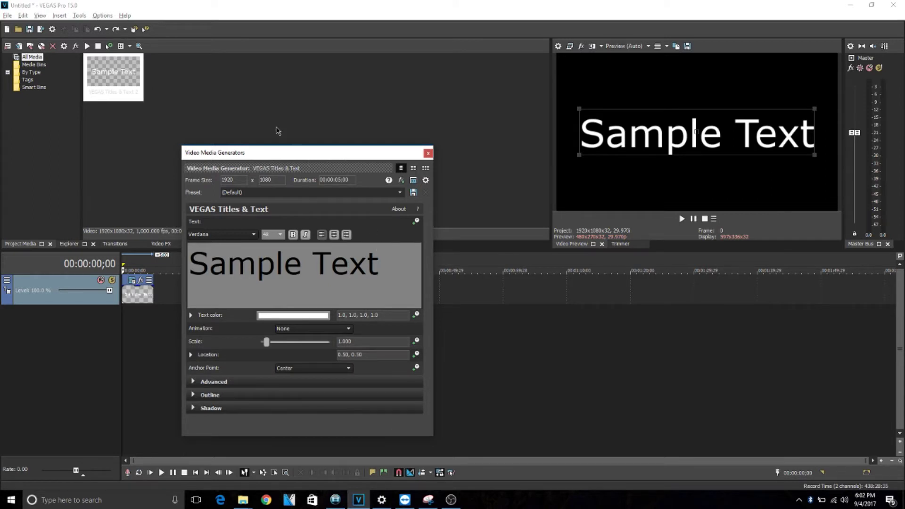
{"action": "left_click", "coordinate": [279, 234]}
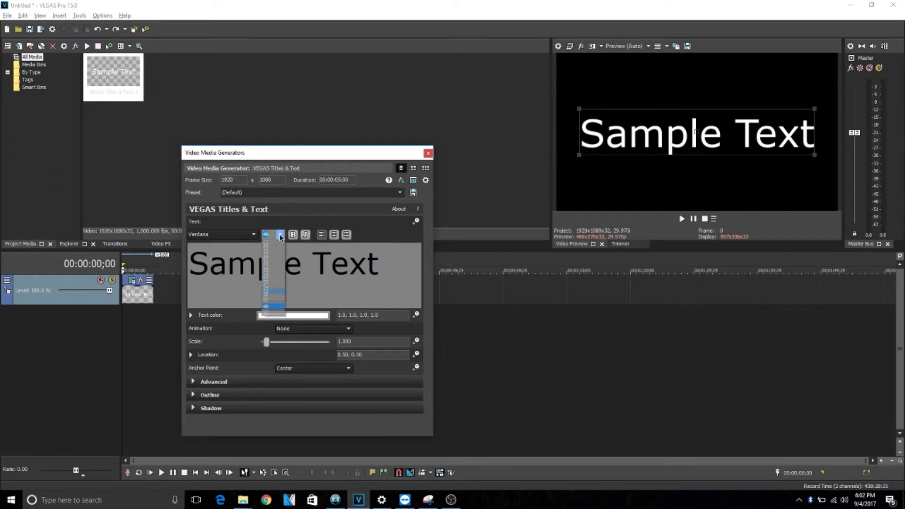
{"action": "left_click", "coordinate": [274, 249]}
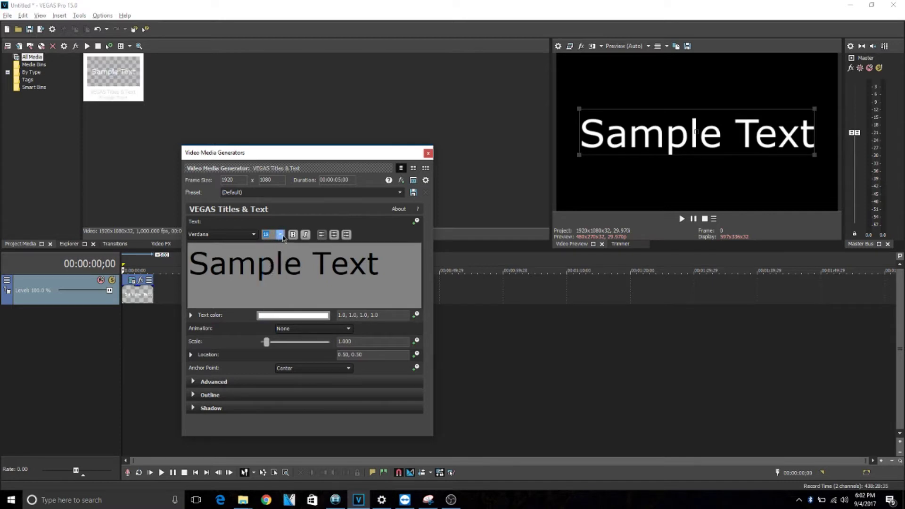
{"action": "left_click", "coordinate": [281, 235]}
{"action": "left_click", "coordinate": [272, 272]}
Step: Scale the title to about 0.841 and move it to the lower part of the frame, at about 0.53, 0.17
{"action": "mouse_move", "coordinate": [267, 343]}
{"action": "left_mouse_down"}
{"action": "mouse_move", "coordinate": [285, 343]}
{"action": "mouse_move", "coordinate": [251, 349]}
{"action": "mouse_move", "coordinate": [282, 345]}
{"action": "mouse_move", "coordinate": [266, 346]}
{"action": "left_mouse_up"}
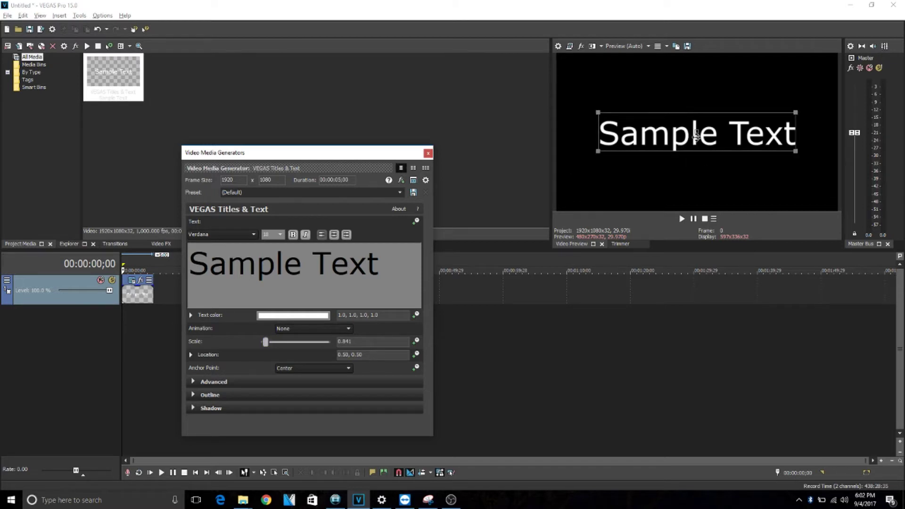
{"action": "left_click_drag", "start_coordinate": [692, 135], "coordinate": [701, 185]}
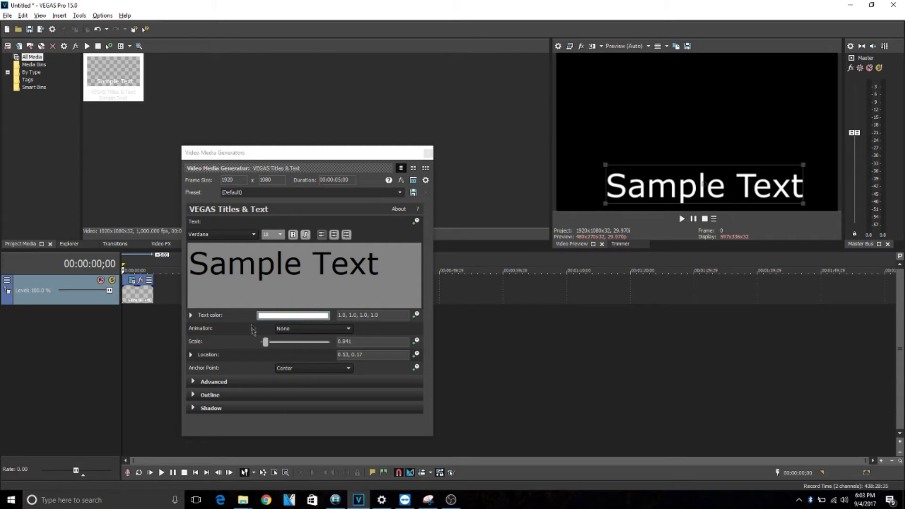
Step: Set the title's text color to a blue-violet of about 0.31, 0.05, 0.9, 1.0
{"action": "left_click", "coordinate": [271, 319]}
{"action": "left_click", "coordinate": [290, 315]}
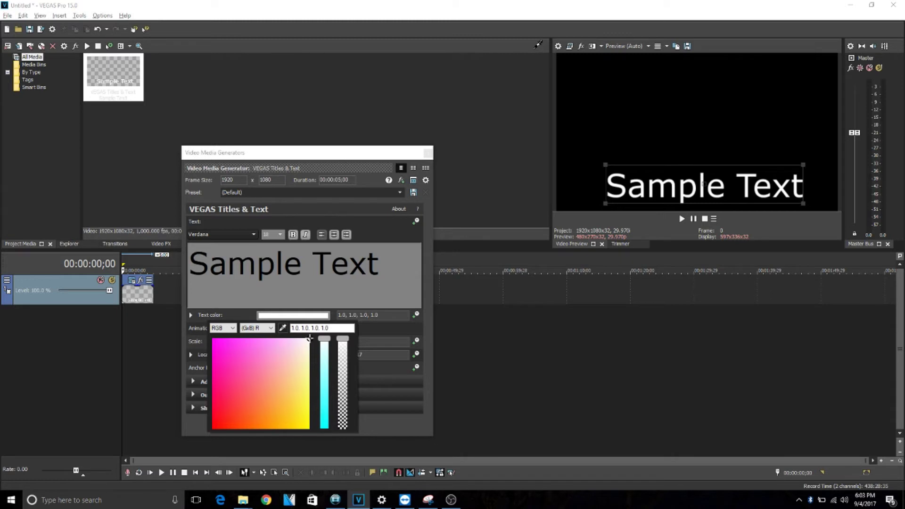
{"action": "left_click", "coordinate": [534, 48]}
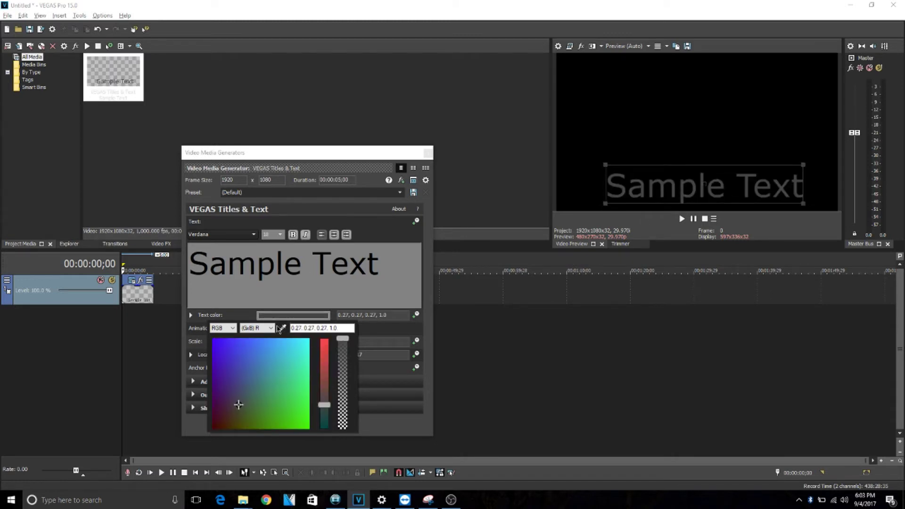
{"action": "left_click", "coordinate": [375, 153]}
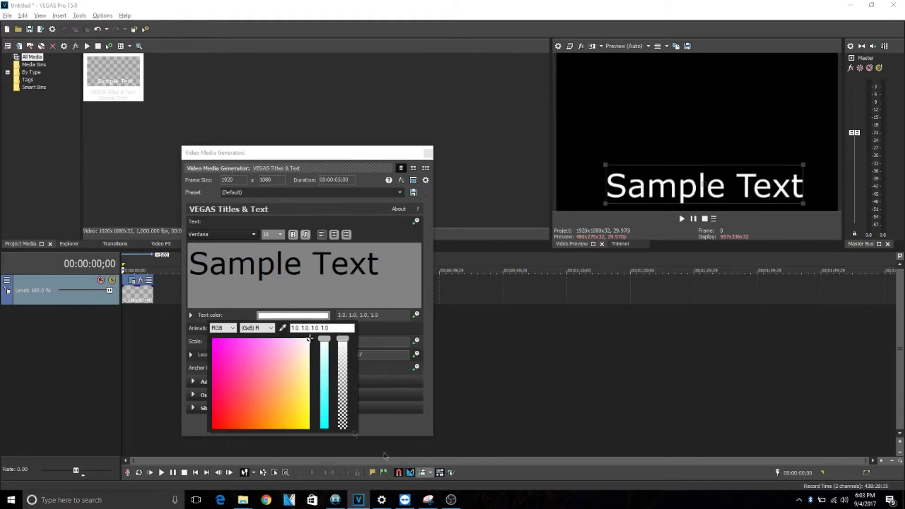
{"action": "left_click_drag", "start_coordinate": [307, 341], "coordinate": [220, 377]}
{"action": "left_click", "coordinate": [219, 359]}
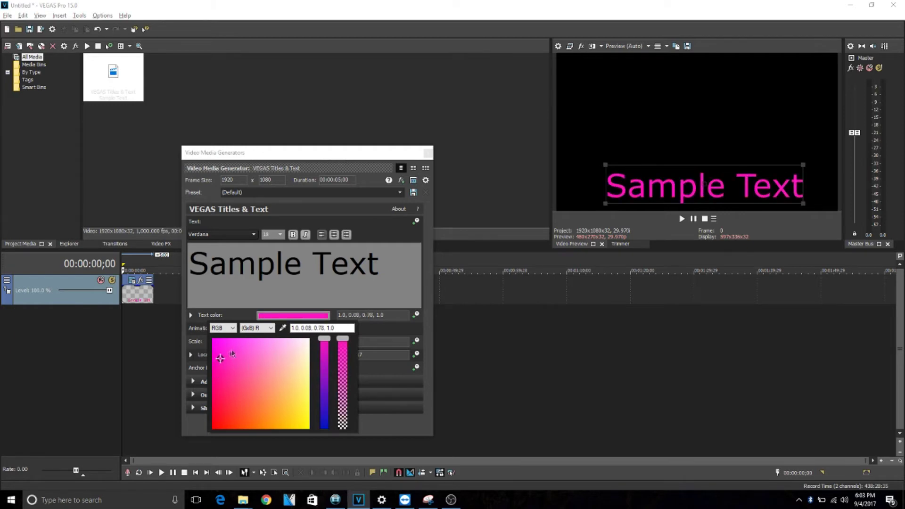
{"action": "left_click", "coordinate": [217, 348]}
{"action": "left_click_drag", "start_coordinate": [324, 339], "coordinate": [325, 365]}
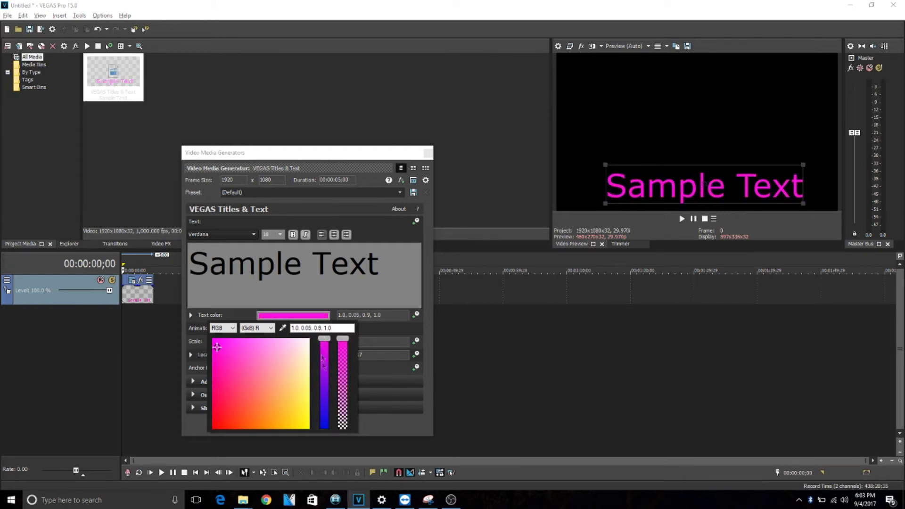
{"action": "left_click_drag", "start_coordinate": [323, 415], "coordinate": [346, 402]}
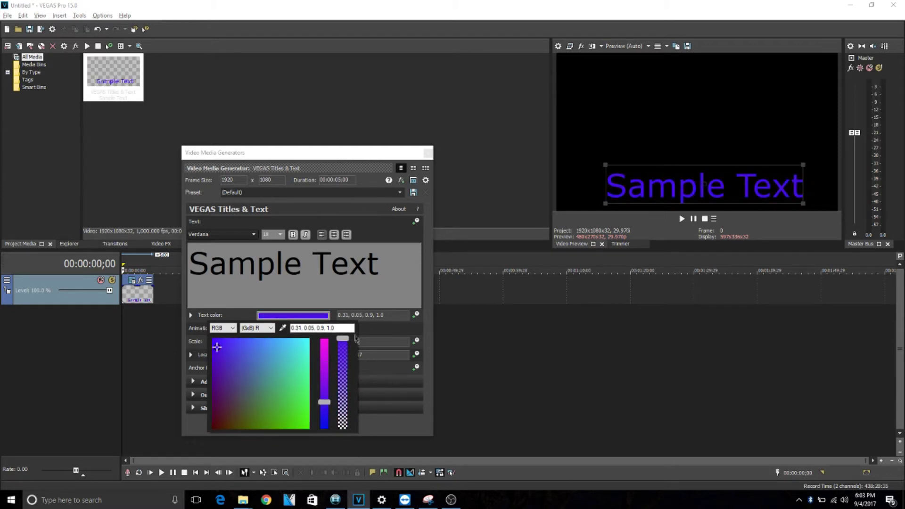
{"action": "left_click_drag", "start_coordinate": [346, 384], "coordinate": [336, 313]}
{"action": "left_click", "coordinate": [387, 325]}
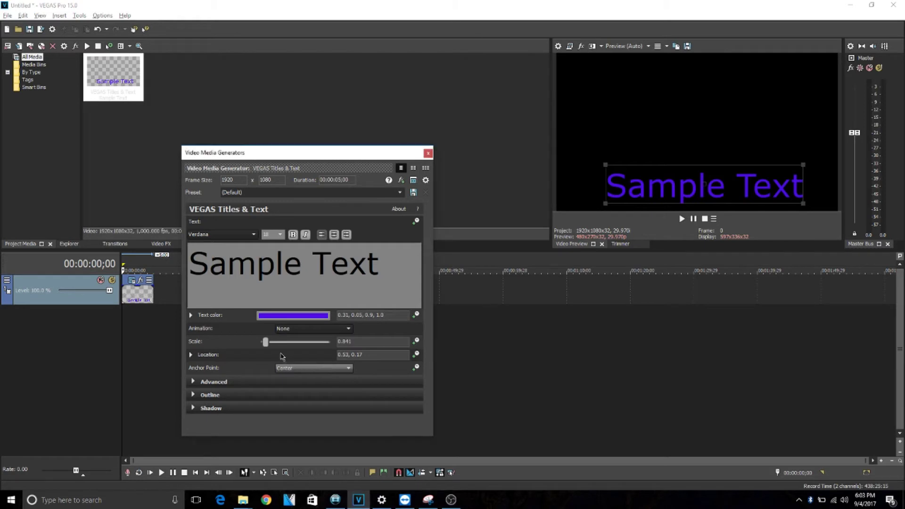
Step: Apply the Action Flip animation to the title and play the event from the start to preview it
{"action": "left_click", "coordinate": [314, 329]}
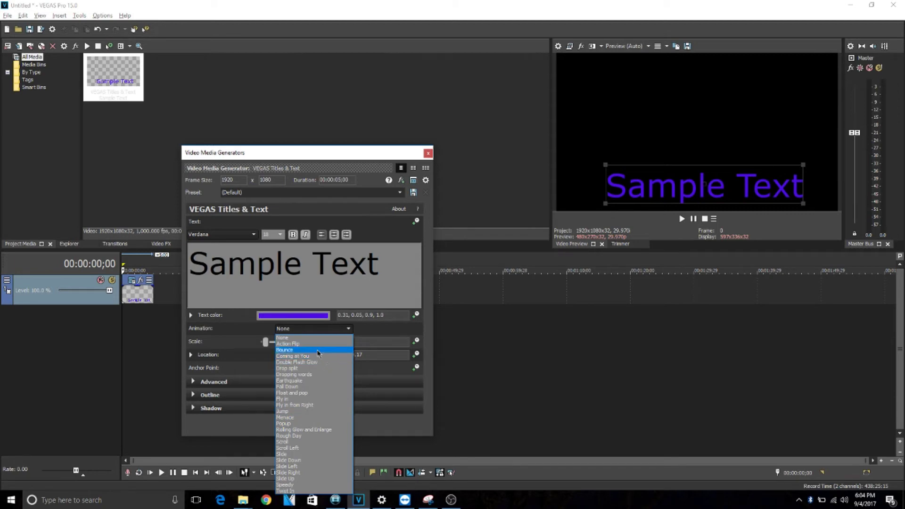
{"action": "left_click", "coordinate": [288, 343]}
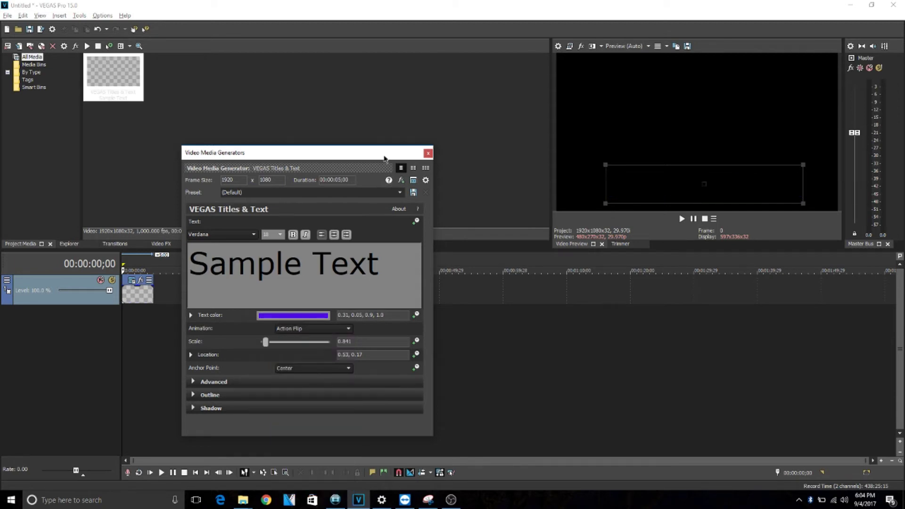
{"action": "left_click_drag", "start_coordinate": [384, 153], "coordinate": [375, 340]}
{"action": "left_click", "coordinate": [121, 291]}
{"action": "key", "text": "space"}
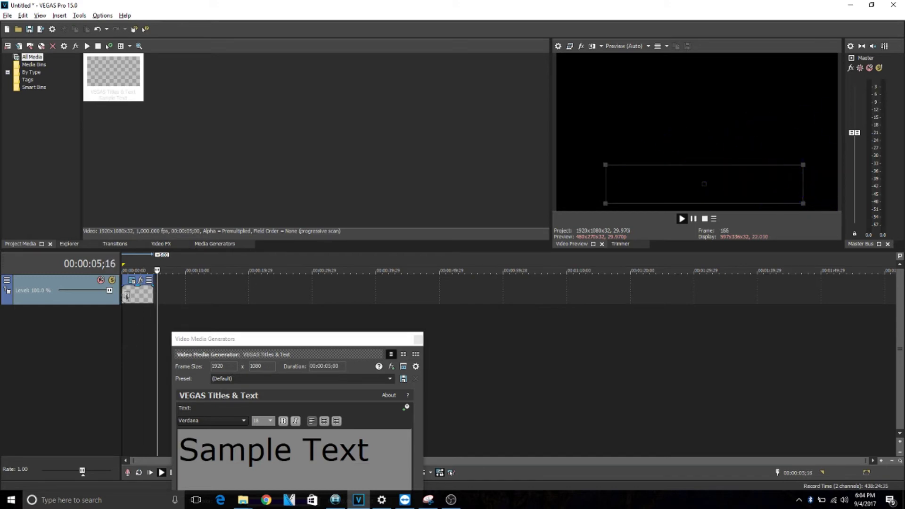
{"action": "key", "text": "space"}
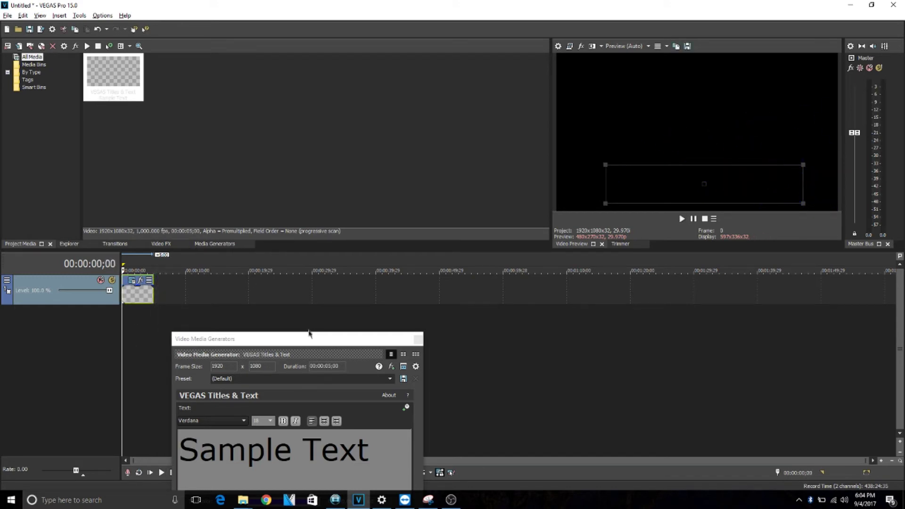
Step: Expand the Location setting, place the playhead at 00:00:02;20 and position the title at about 0.50, 0.23
{"action": "left_click_drag", "start_coordinate": [310, 333], "coordinate": [318, 185]}
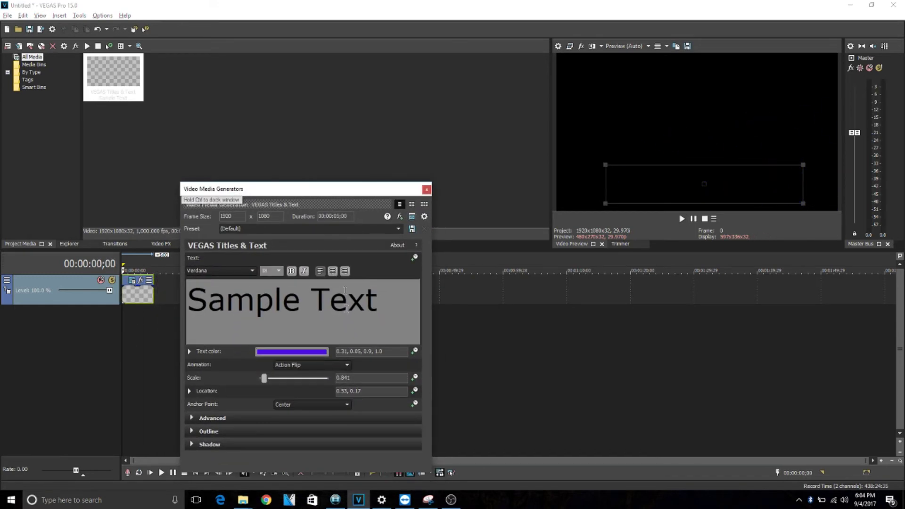
{"action": "left_click", "coordinate": [189, 391]}
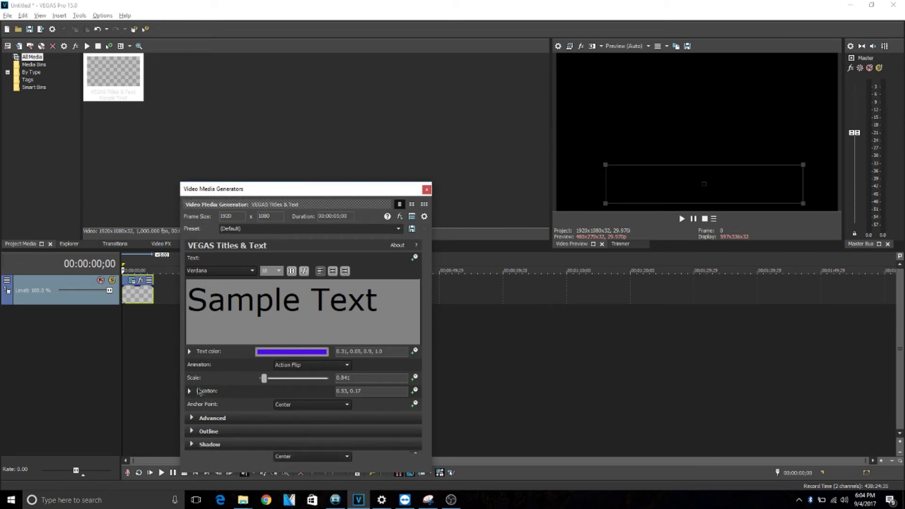
{"action": "left_click_drag", "start_coordinate": [329, 438], "coordinate": [331, 421]}
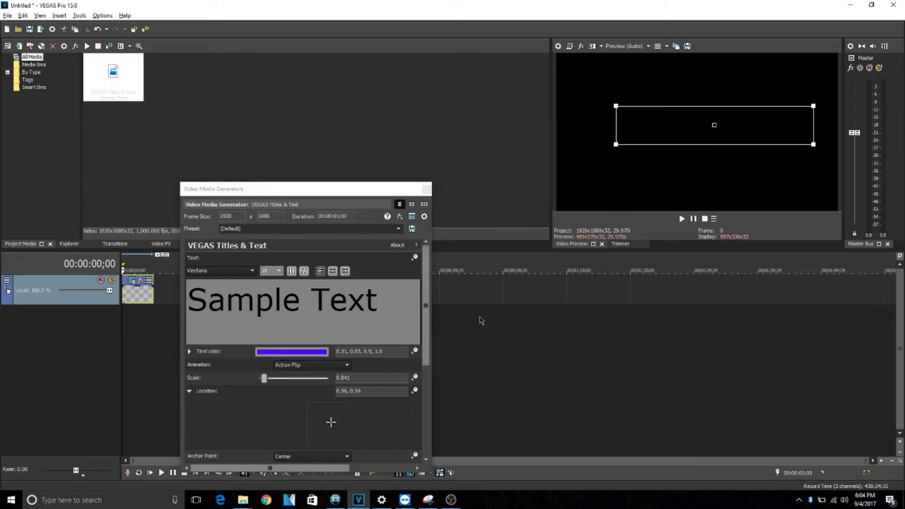
{"action": "left_click", "coordinate": [139, 297]}
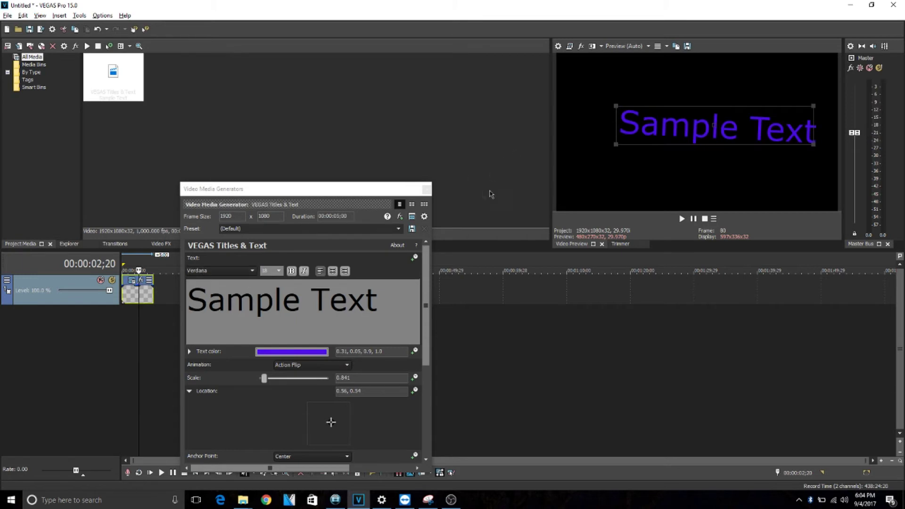
{"action": "left_click_drag", "start_coordinate": [672, 121], "coordinate": [642, 150]}
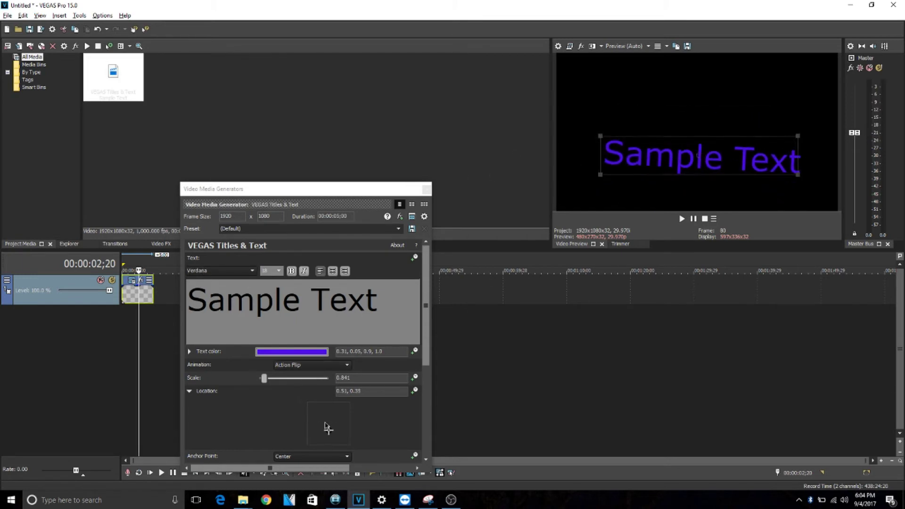
{"action": "left_click_drag", "start_coordinate": [329, 431], "coordinate": [331, 428]}
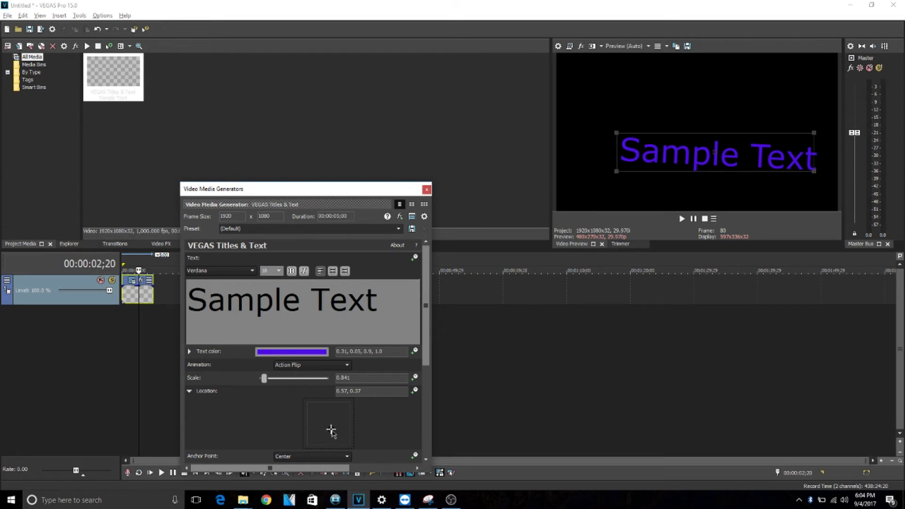
{"action": "left_click_drag", "start_coordinate": [331, 429], "coordinate": [328, 435]}
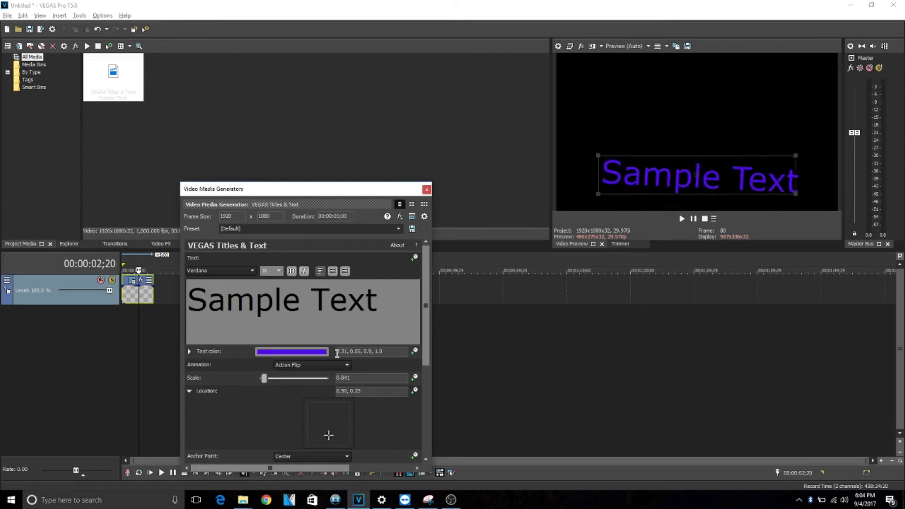
Step: Expand the Advanced settings of the title and set the line spacing to about 0.782
{"action": "scroll", "coordinate": [328, 376], "scroll_direction": "down", "scroll_amount": 3}
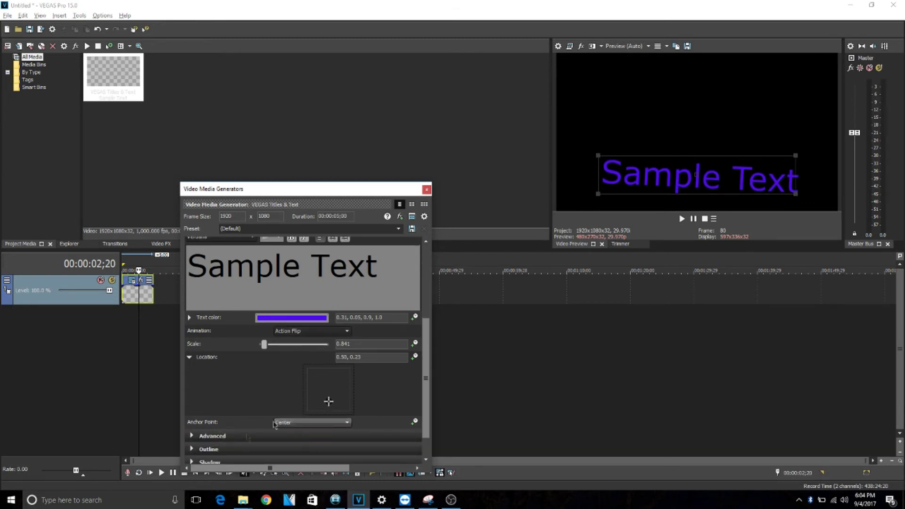
{"action": "left_click", "coordinate": [192, 436]}
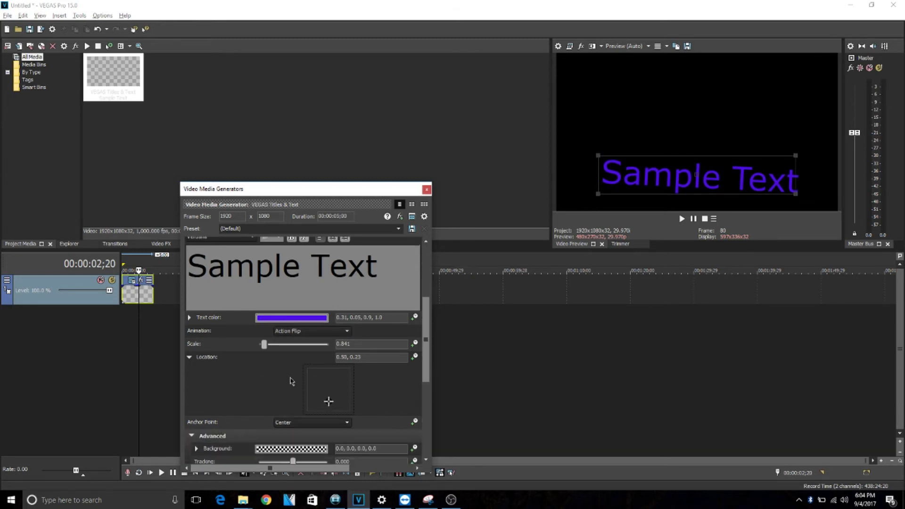
{"action": "scroll", "coordinate": [302, 385], "scroll_direction": "down", "scroll_amount": 1}
{"action": "scroll", "coordinate": [272, 402], "scroll_direction": "down", "scroll_amount": 2}
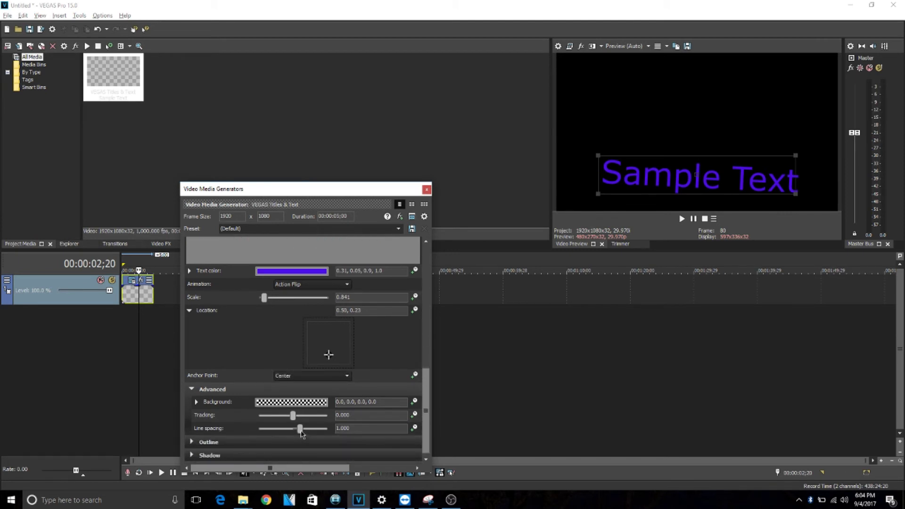
{"action": "mouse_move", "coordinate": [302, 435]}
{"action": "left_mouse_down"}
{"action": "mouse_move", "coordinate": [259, 443]}
{"action": "mouse_move", "coordinate": [300, 430]}
{"action": "left_mouse_up"}
Step: Expand the Outline settings and give the title a pink outline of about 1.0, 0.15, 0.91, 1.0 with a width of 10
{"action": "left_click", "coordinate": [199, 442]}
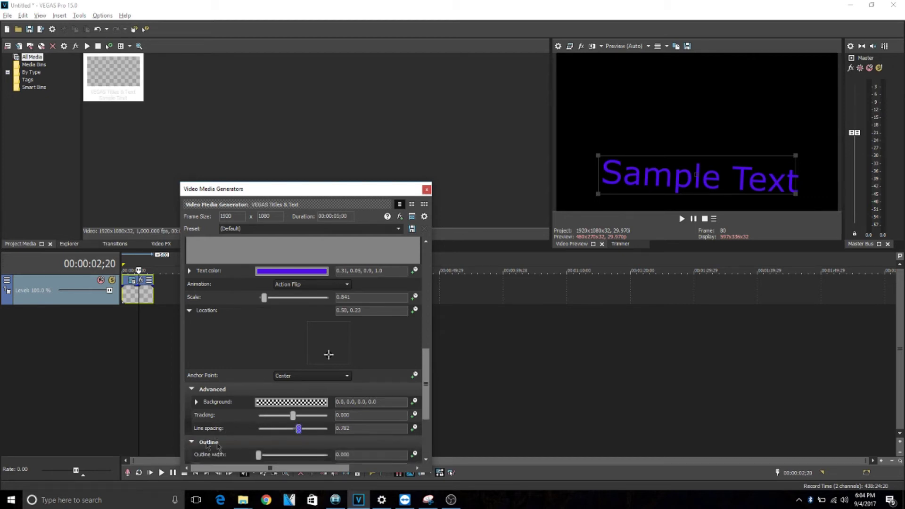
{"action": "scroll", "coordinate": [282, 409], "scroll_direction": "down", "scroll_amount": 2}
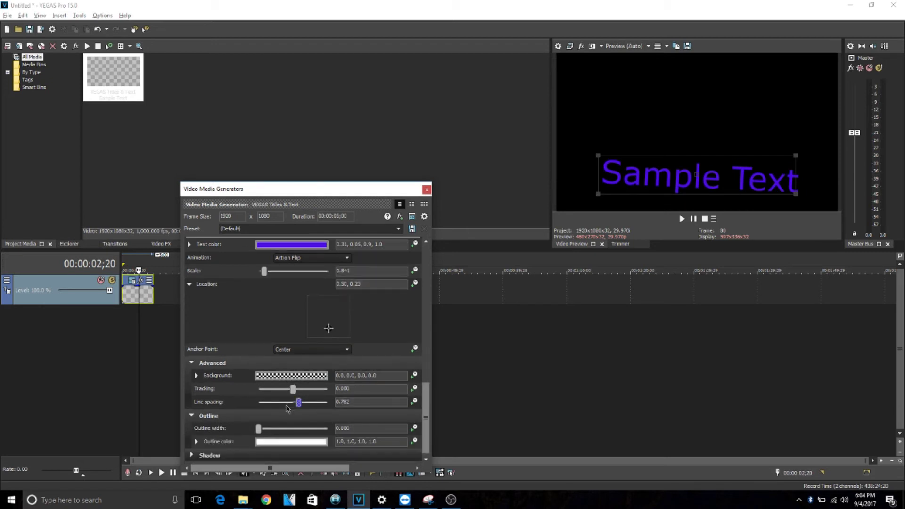
{"action": "left_click", "coordinate": [261, 442]}
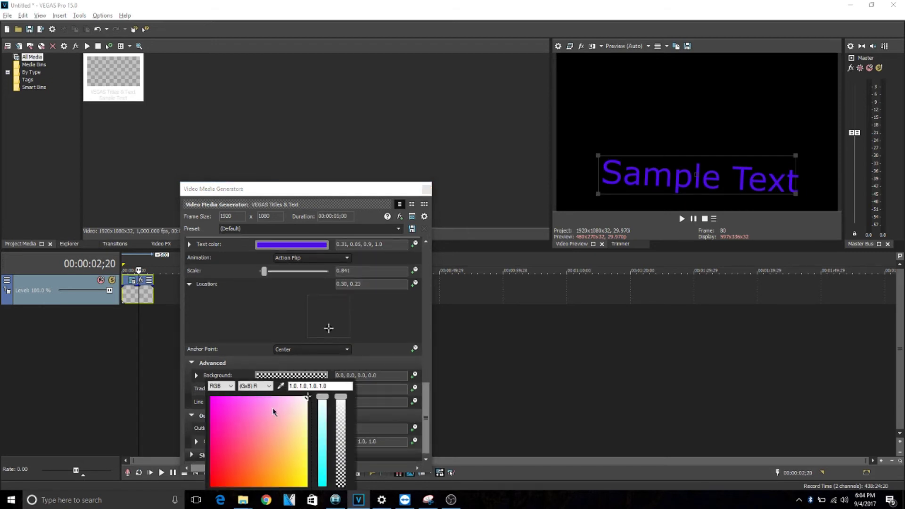
{"action": "left_click", "coordinate": [226, 408]}
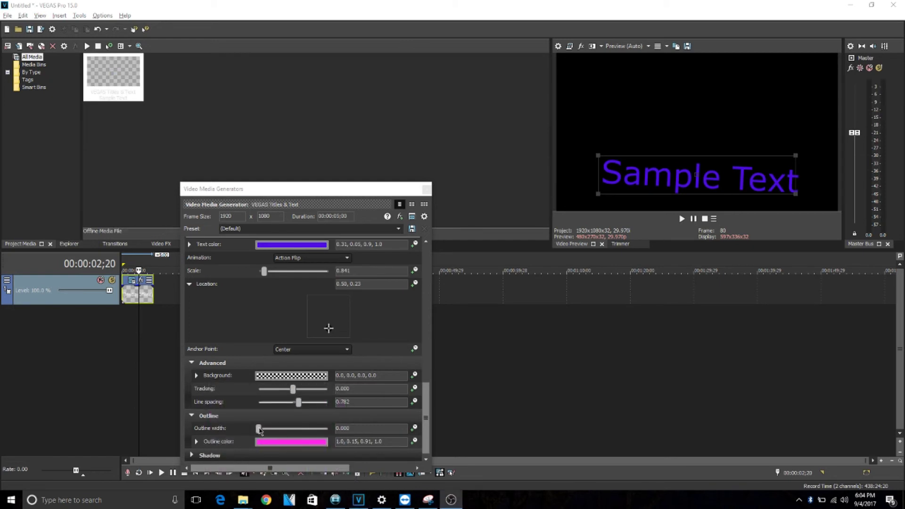
{"action": "left_click_drag", "start_coordinate": [259, 428], "coordinate": [339, 427]}
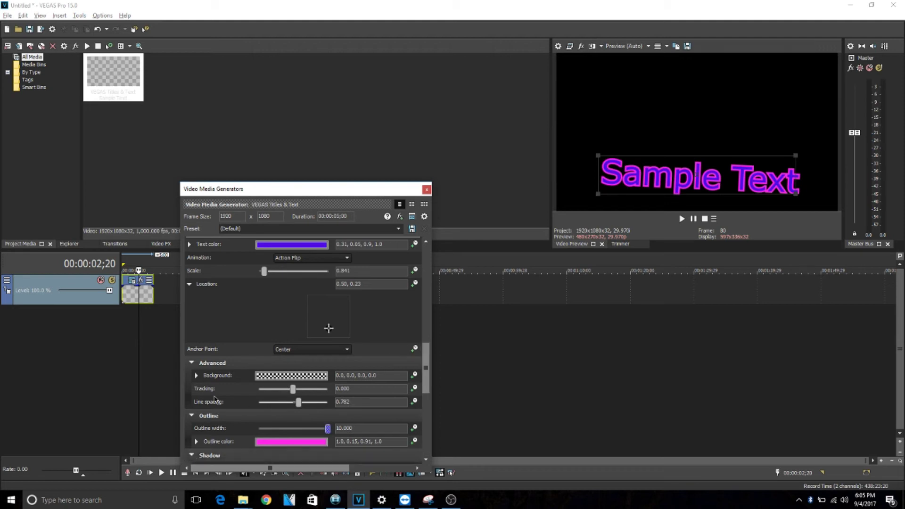
Step: Expand the Shadow settings and set the shadow offset to about 0.796 in X and 0.864 in Y
{"action": "scroll", "coordinate": [212, 396], "scroll_direction": "down", "scroll_amount": 3}
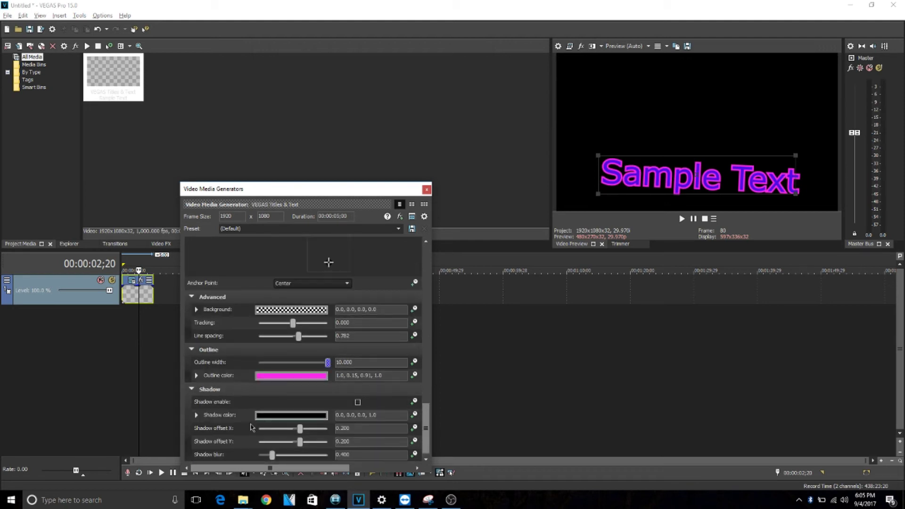
{"action": "left_click", "coordinate": [271, 418]}
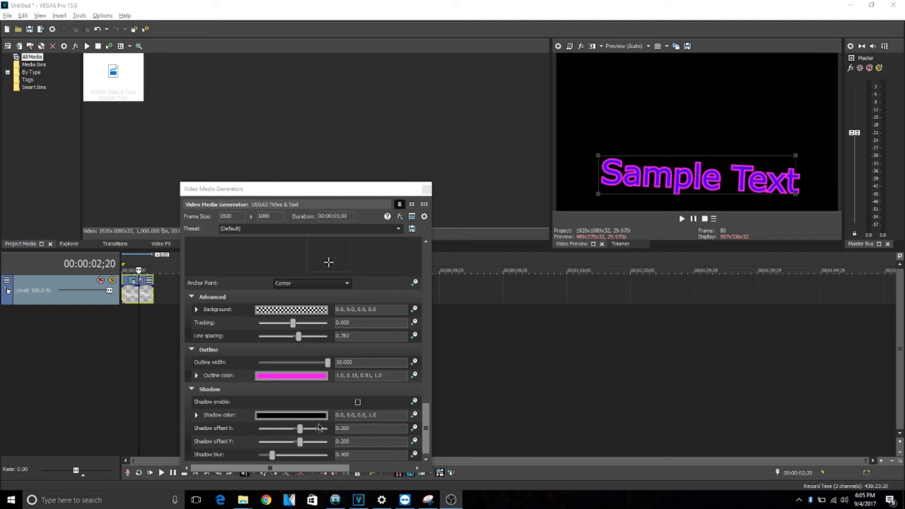
{"action": "left_click", "coordinate": [319, 428]}
{"action": "left_click_drag", "start_coordinate": [301, 442], "coordinate": [325, 441]}
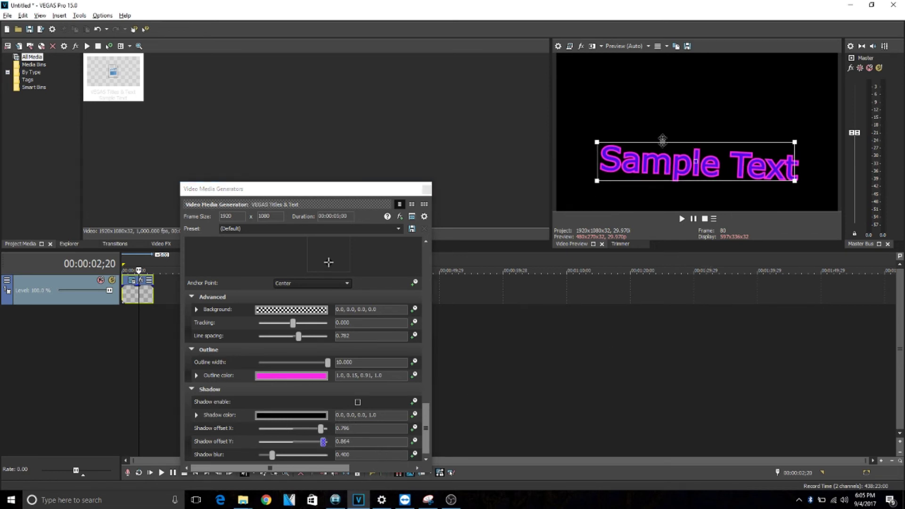
Step: Move the title in the preview to about 0.46, 0.61 and set the shadow color to blue, 0.0, 0.0, 1.0, 1.0
{"action": "left_click_drag", "start_coordinate": [673, 193], "coordinate": [663, 133]}
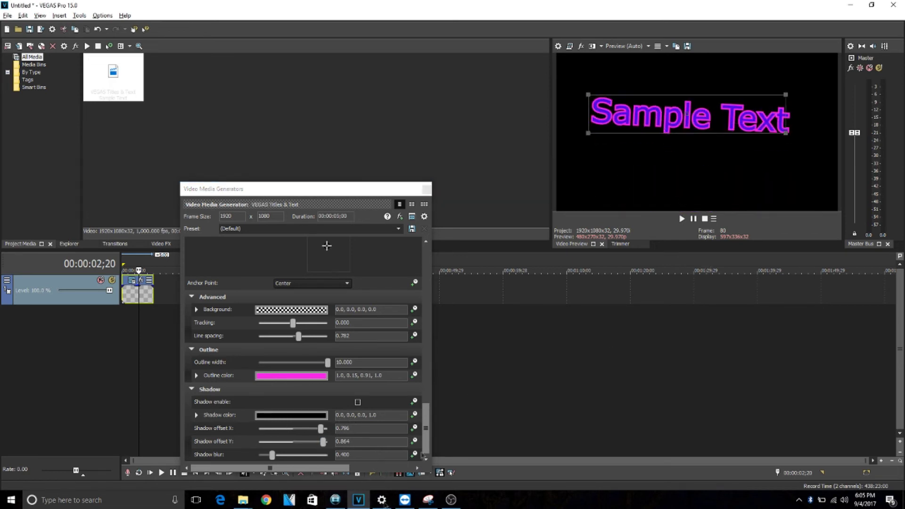
{"action": "left_click", "coordinate": [306, 415]}
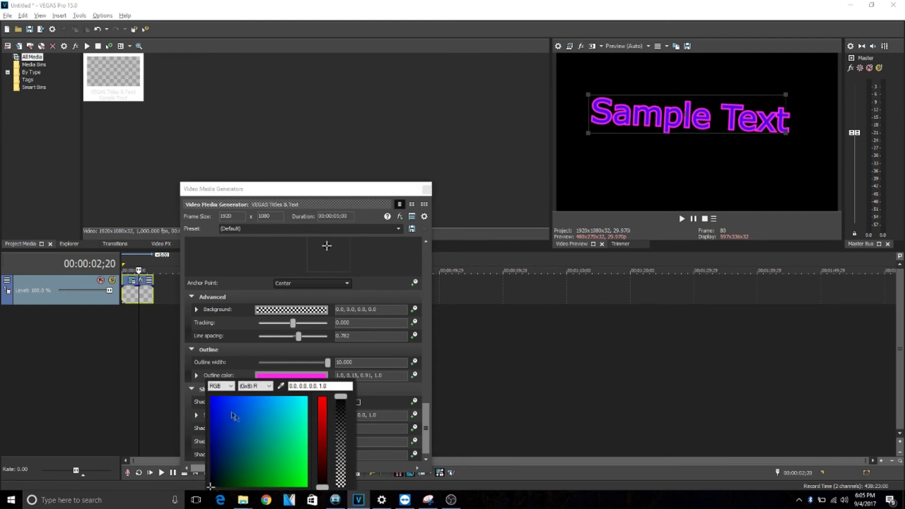
{"action": "left_click", "coordinate": [230, 413]}
{"action": "left_click_drag", "start_coordinate": [231, 413], "coordinate": [221, 341]}
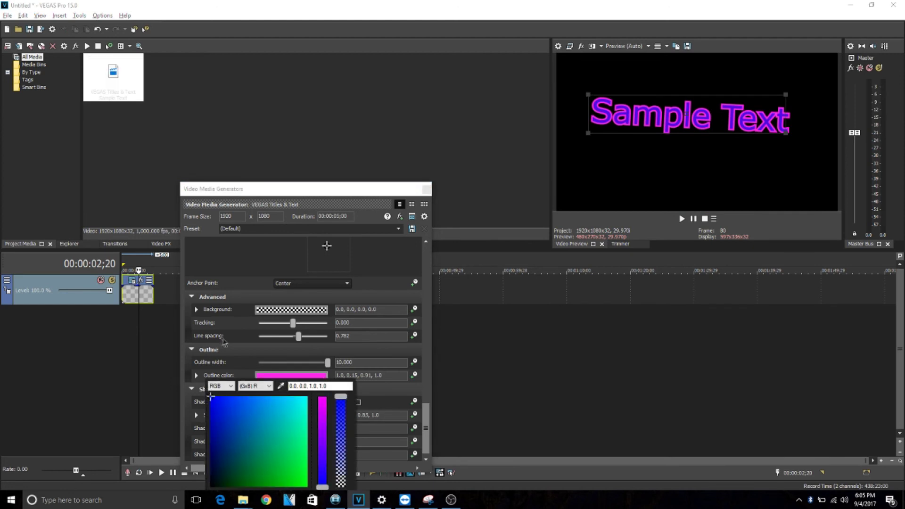
{"action": "left_click", "coordinate": [519, 366]}
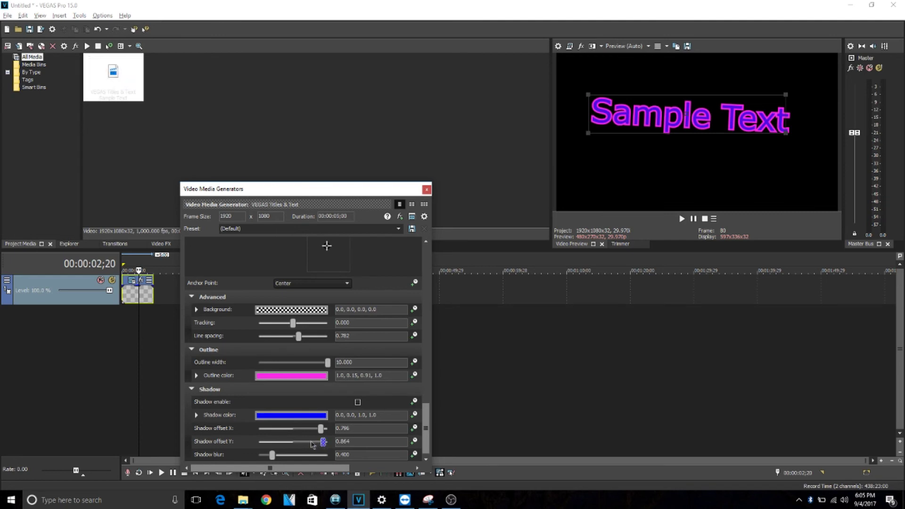
Step: Set the shadow offset to about 0.592 in X and 0.388 in Y and enable the title's shadow
{"action": "left_click", "coordinate": [278, 441]}
{"action": "left_click", "coordinate": [313, 429]}
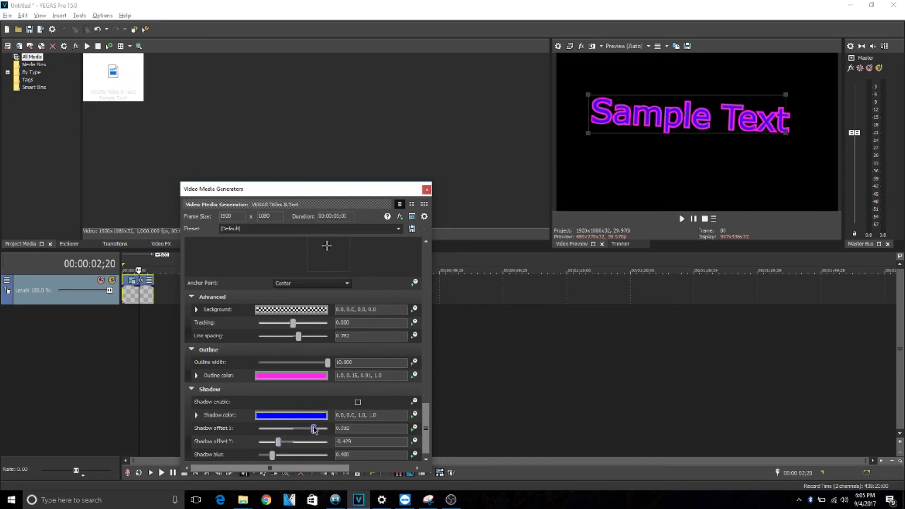
{"action": "left_click", "coordinate": [307, 442]}
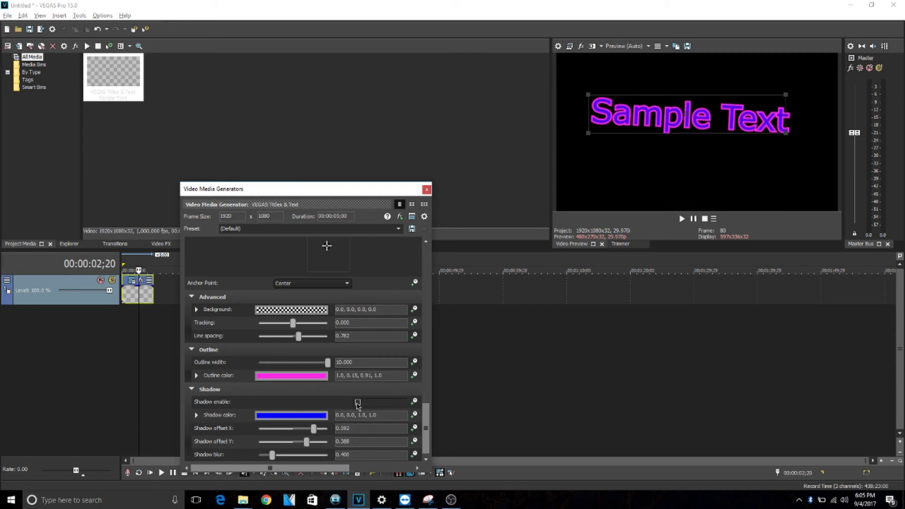
{"action": "left_click", "coordinate": [358, 402]}
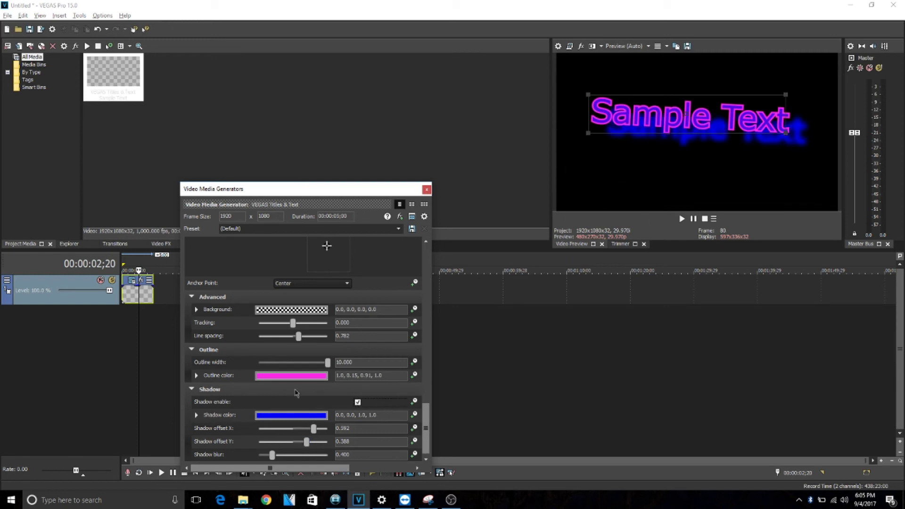
Step: Browse the title's available fonts and try to apply Impact without selecting the text
{"action": "left_click_drag", "start_coordinate": [425, 420], "coordinate": [423, 438]}
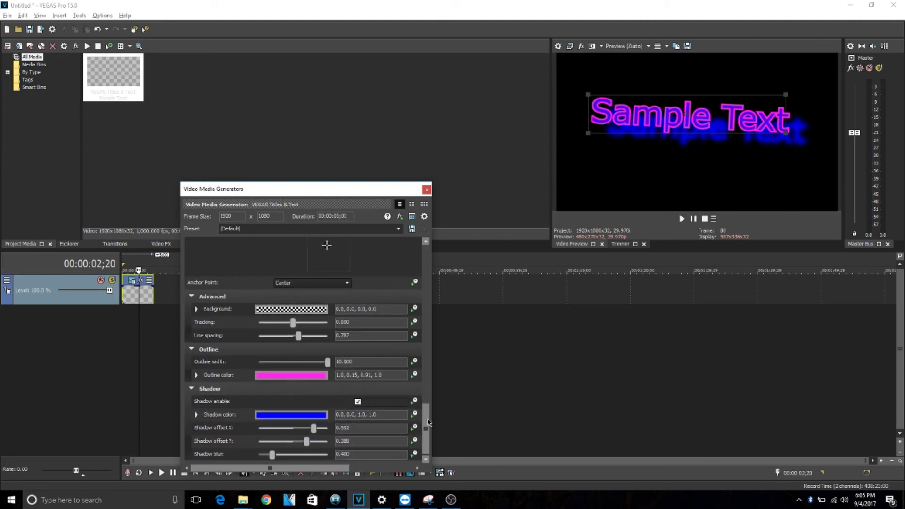
{"action": "scroll", "coordinate": [428, 422], "scroll_direction": "up", "scroll_amount": 6}
{"action": "left_click", "coordinate": [219, 271]}
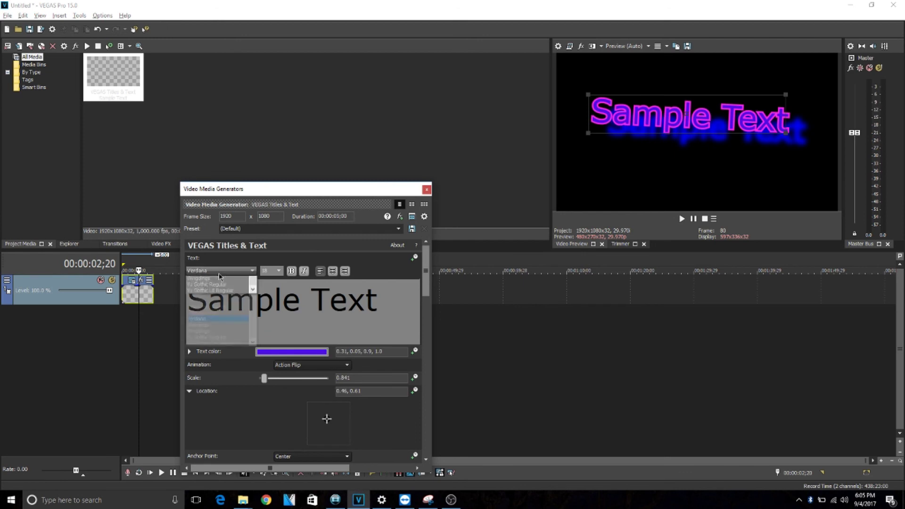
{"action": "scroll", "coordinate": [232, 345], "scroll_direction": "up", "scroll_amount": 10}
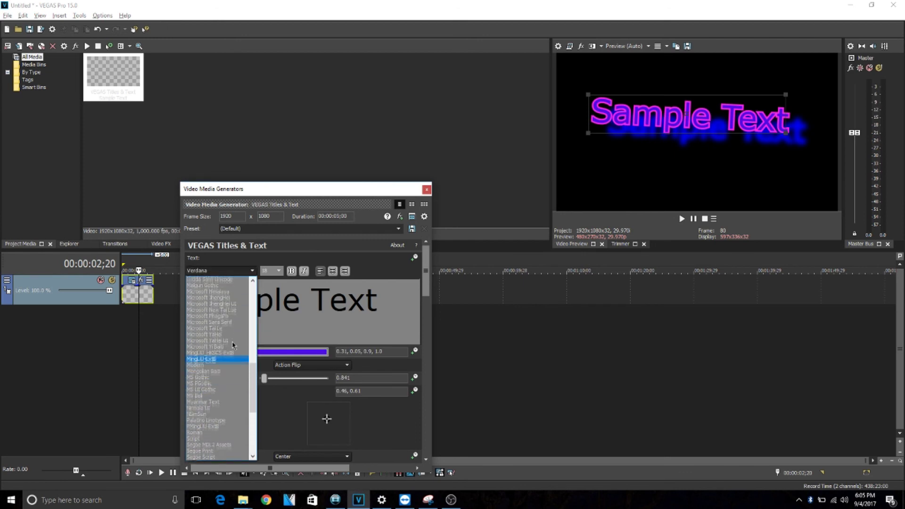
{"action": "scroll", "coordinate": [229, 351], "scroll_direction": "up", "scroll_amount": 10}
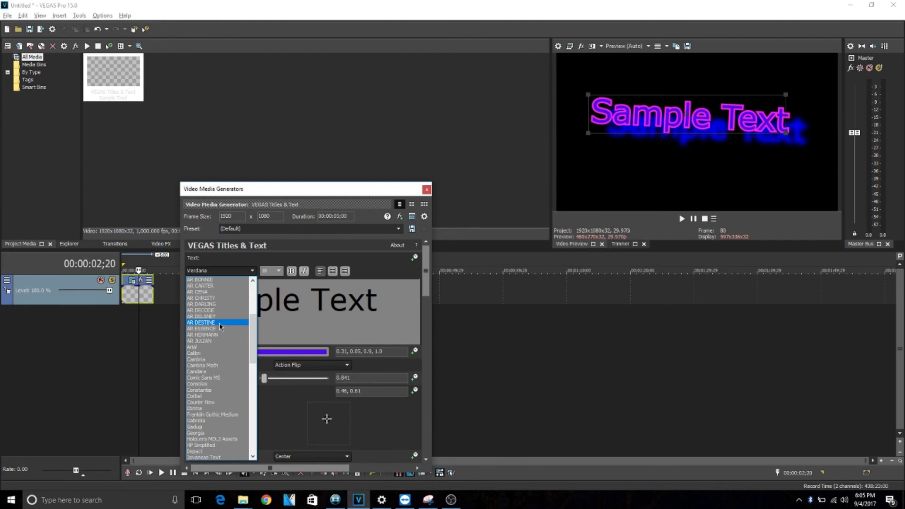
{"action": "scroll", "coordinate": [217, 311], "scroll_direction": "down", "scroll_amount": 2}
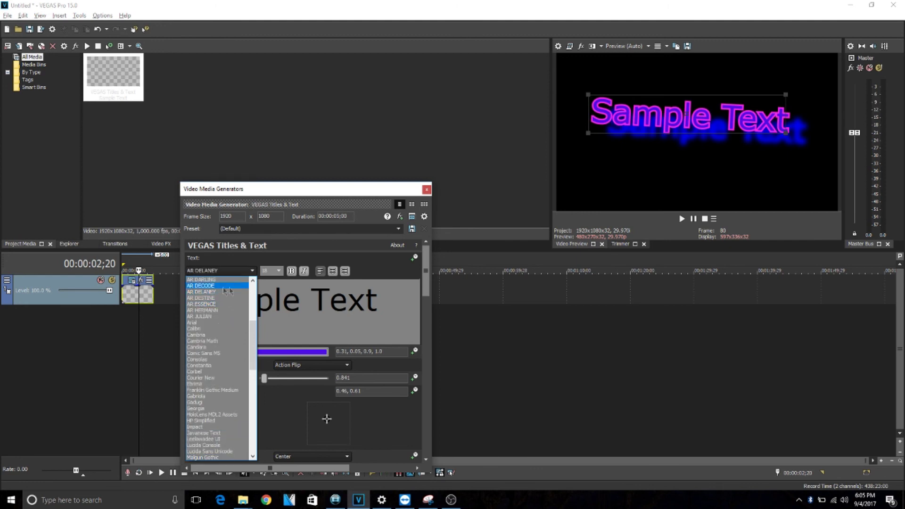
{"action": "left_click", "coordinate": [251, 291]}
{"action": "left_click", "coordinate": [253, 271]}
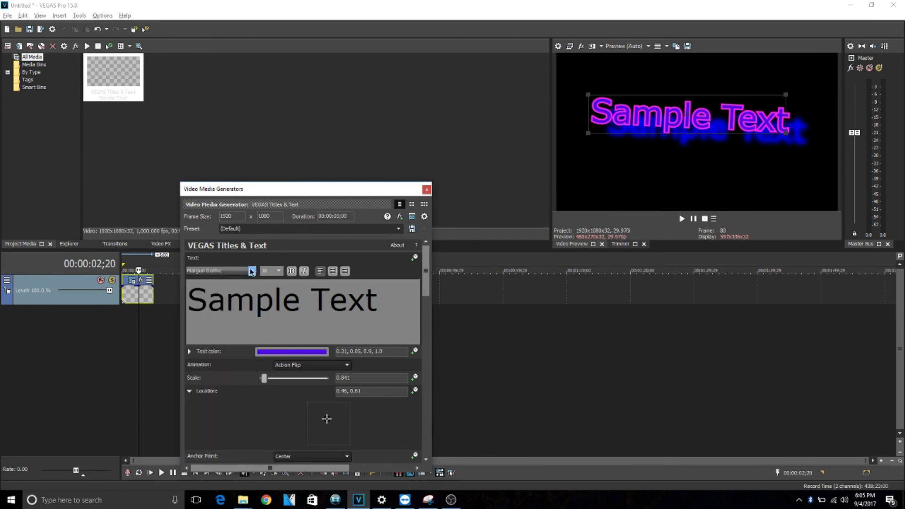
{"action": "left_click", "coordinate": [254, 272]}
{"action": "key", "text": "i"}
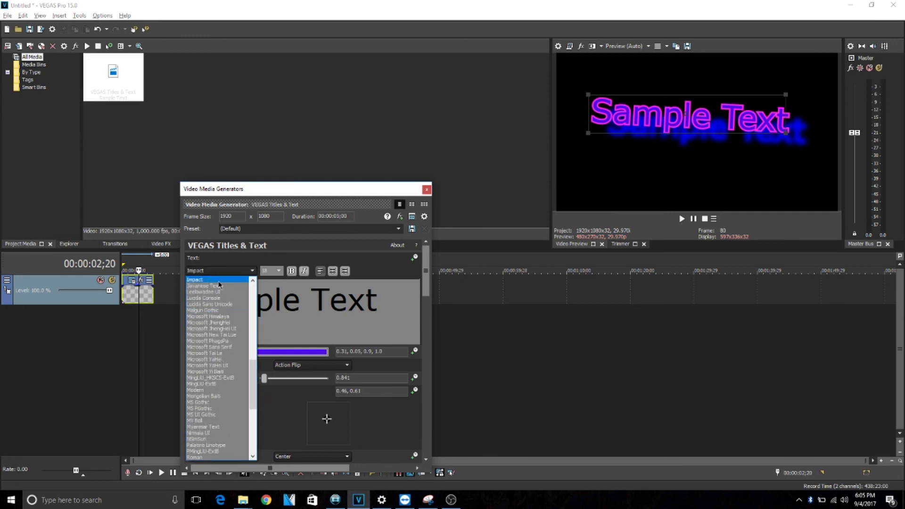
{"action": "left_click", "coordinate": [219, 281]}
Step: Select the whole "Sample Text" title and change its font to Impact
{"action": "left_click_drag", "start_coordinate": [378, 305], "coordinate": [188, 279]}
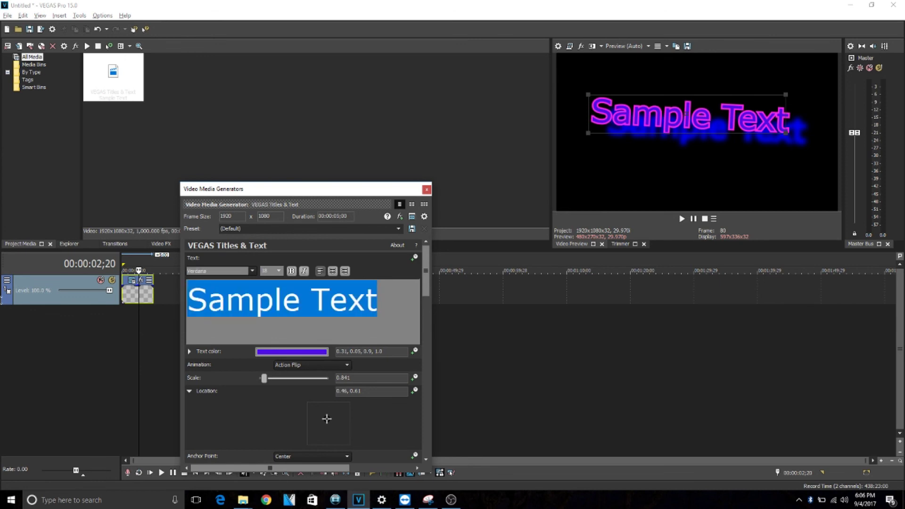
{"action": "left_click", "coordinate": [202, 270]}
{"action": "key", "text": "i"}
{"action": "key", "text": "Return"}
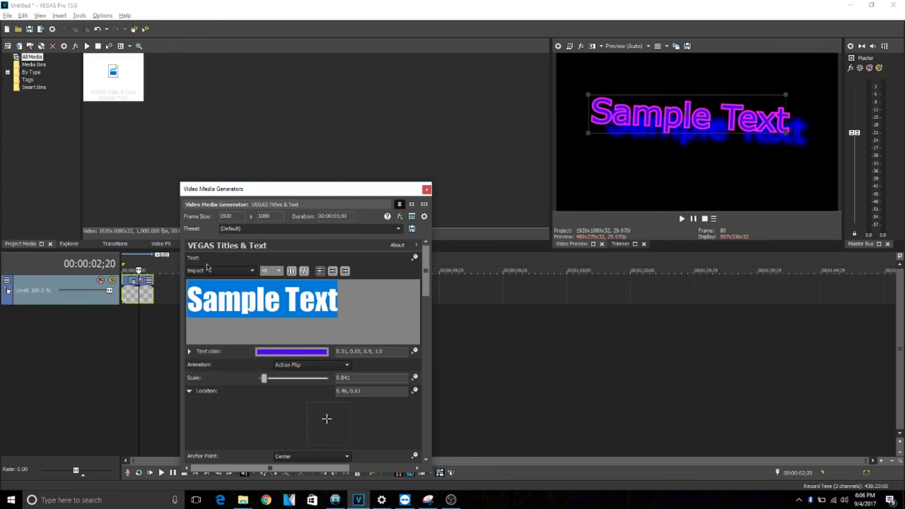
{"action": "left_click", "coordinate": [245, 345]}
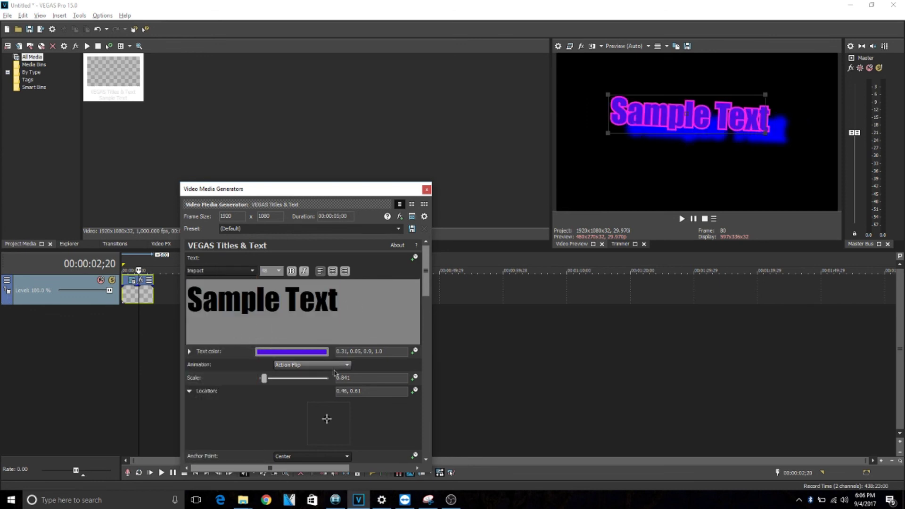